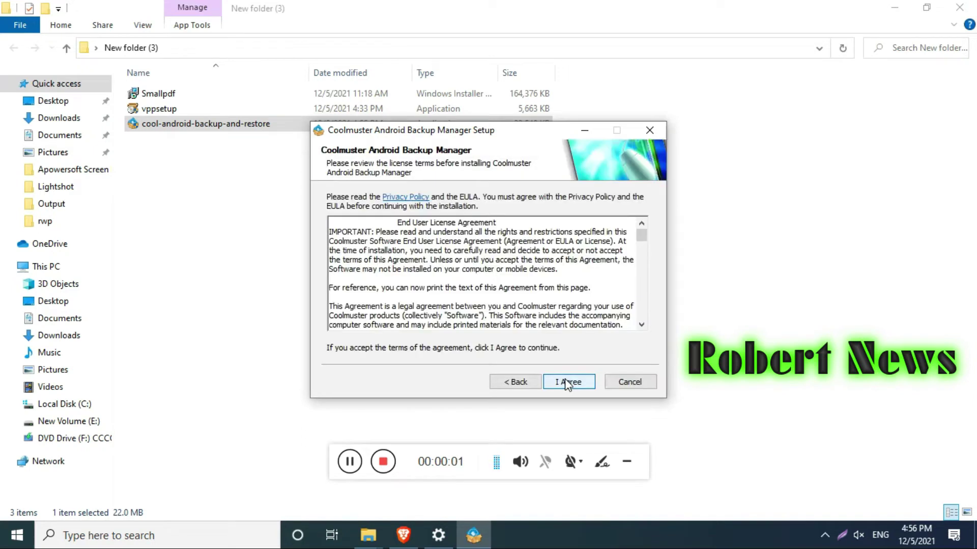
- Accept the licence and install Coolmuster Android Backup Manager to the default destination folder
click(566, 379)
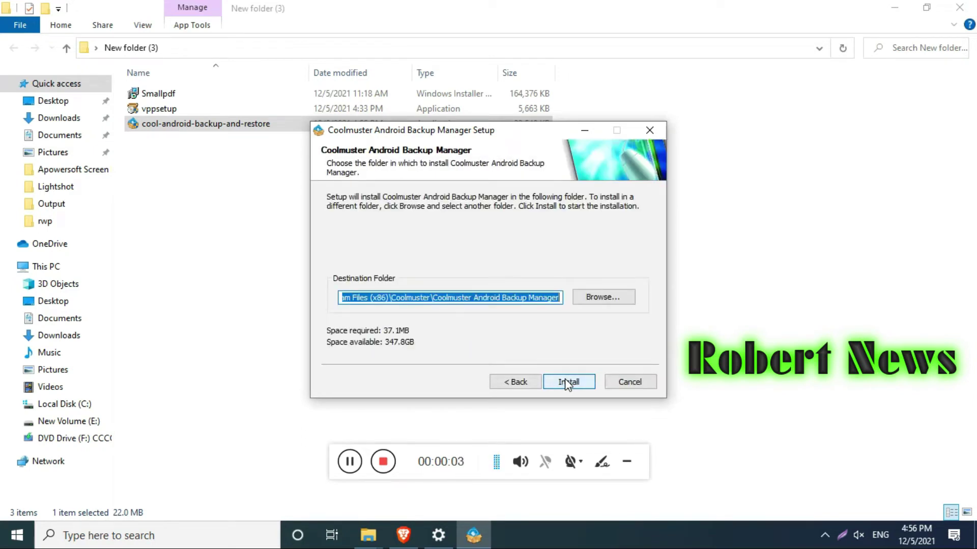
click(565, 381)
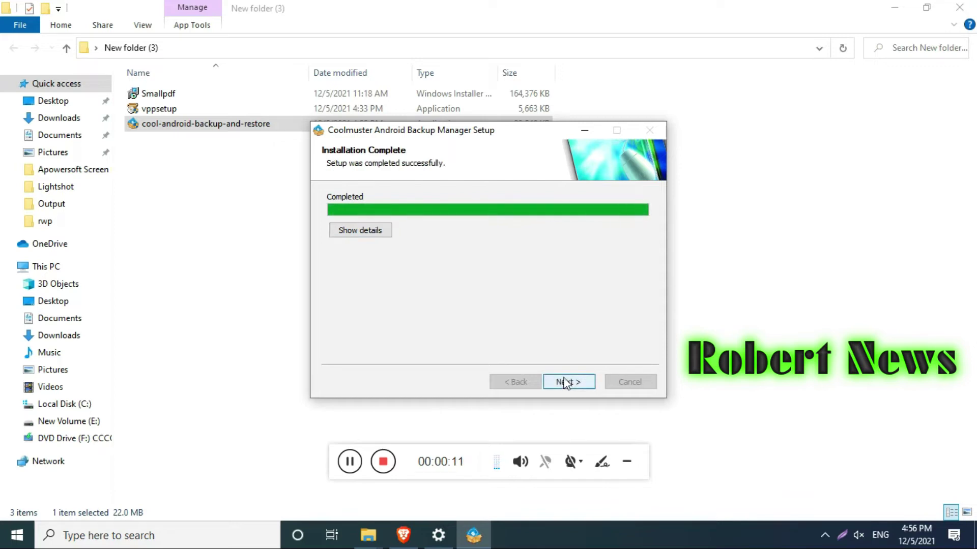
click(565, 383)
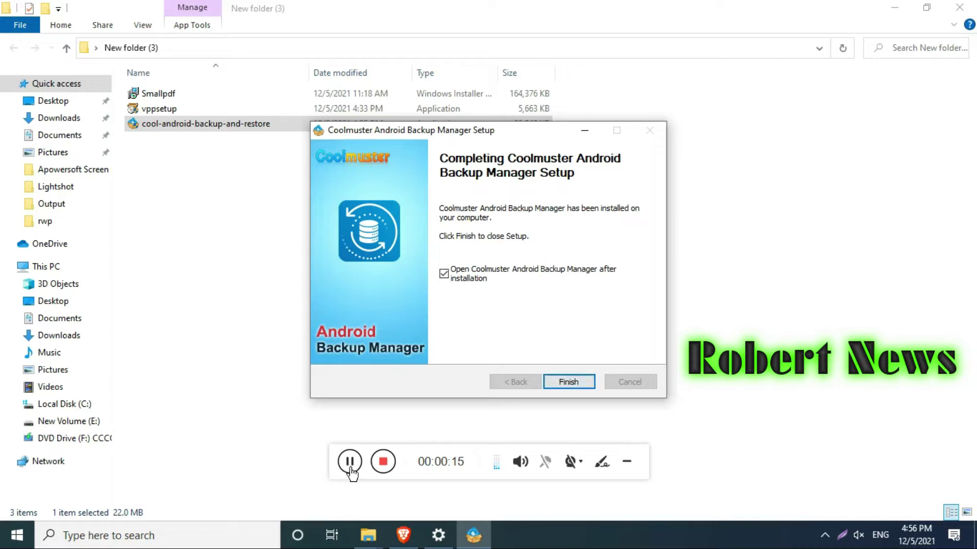
- Launch the program, open the Android Backup & Restore module, and bring its window forward
click(578, 384)
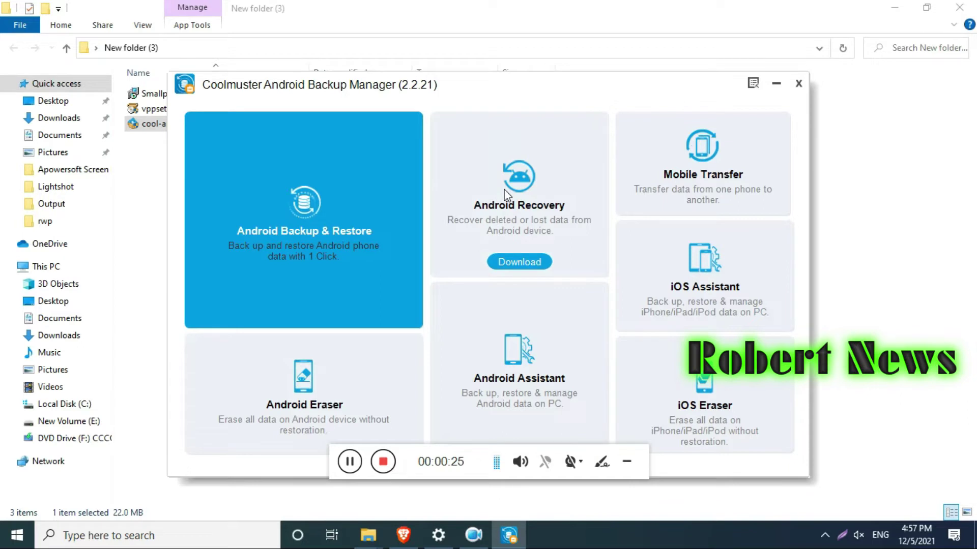
click(305, 223)
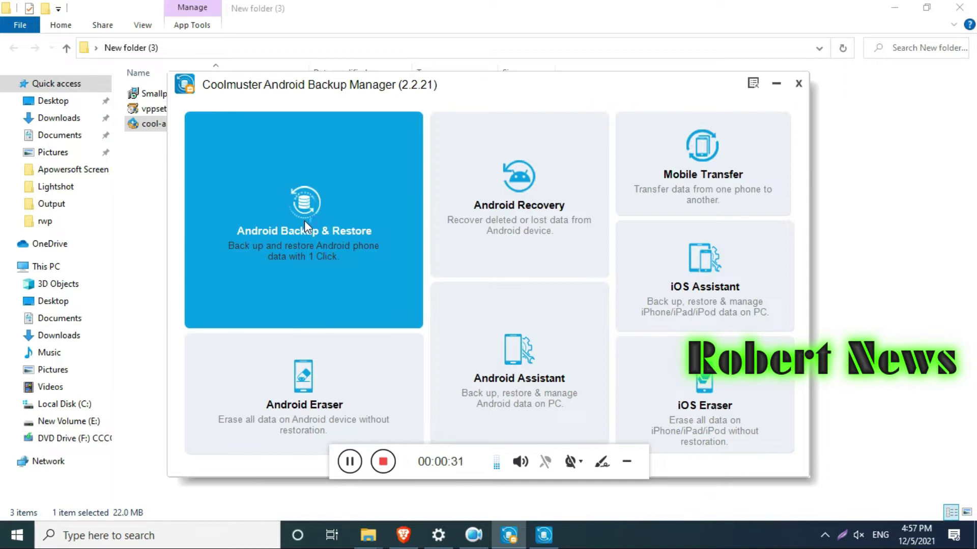
click(510, 538)
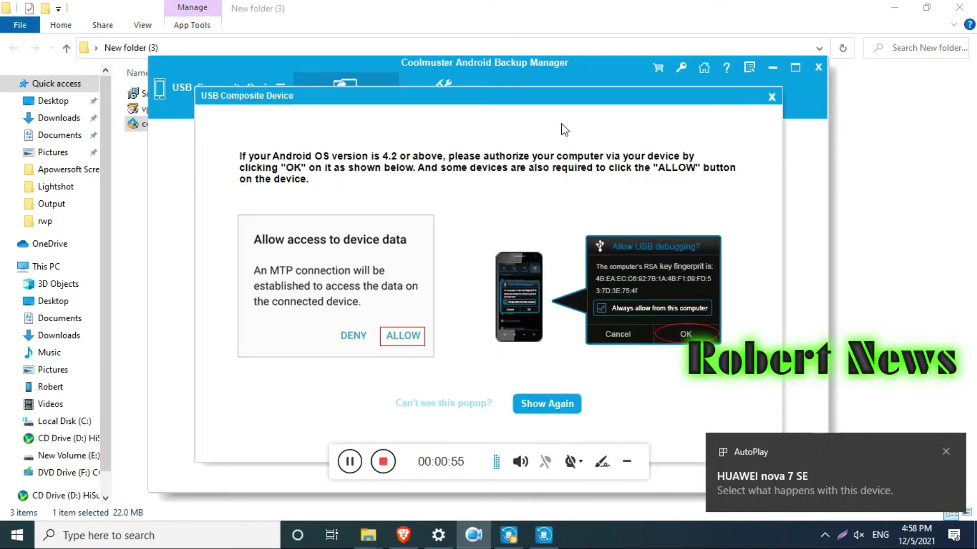
- Re-show the USB authorization prompt on the phone and dismiss the app permissions notice
click(541, 412)
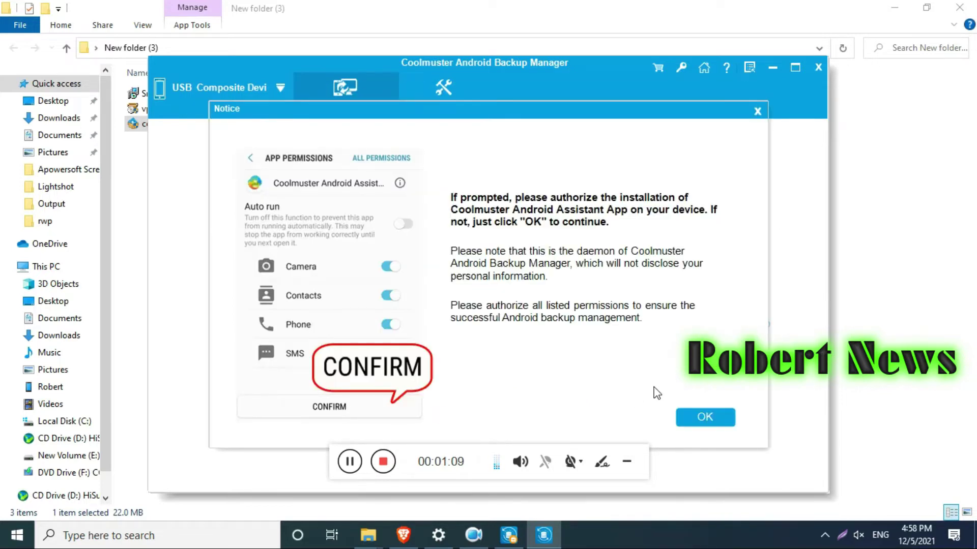
click(707, 418)
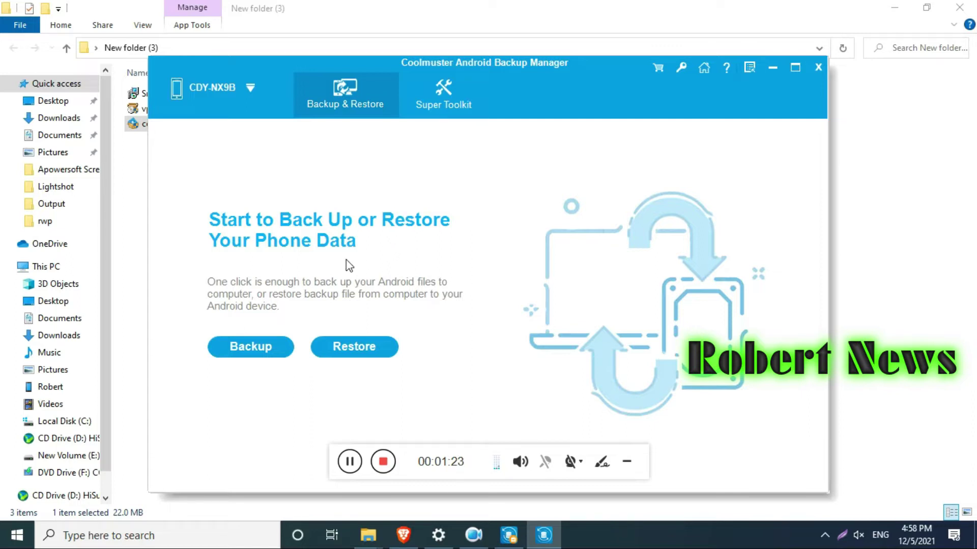
- Start a backup and tick Messages, Photos and Videos as the data to include
click(252, 351)
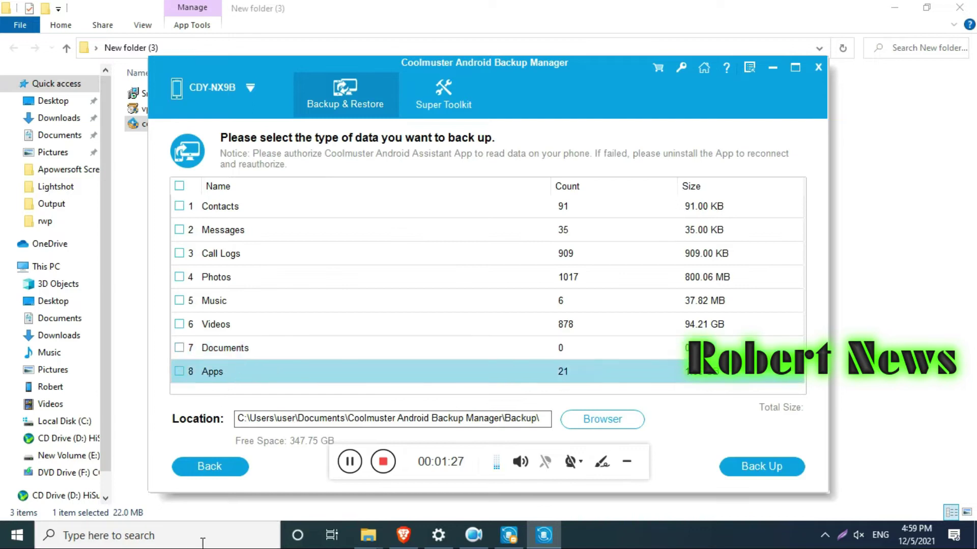
click(179, 229)
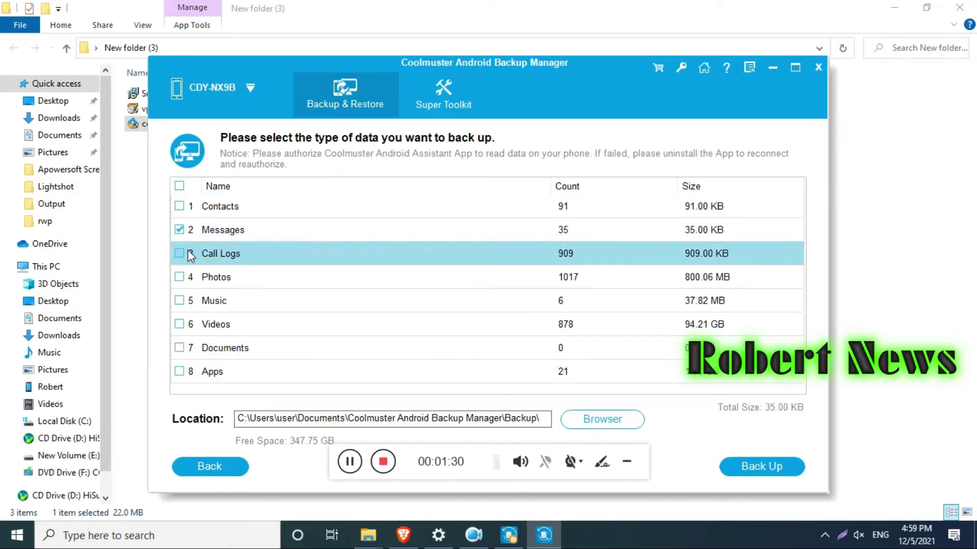
click(179, 325)
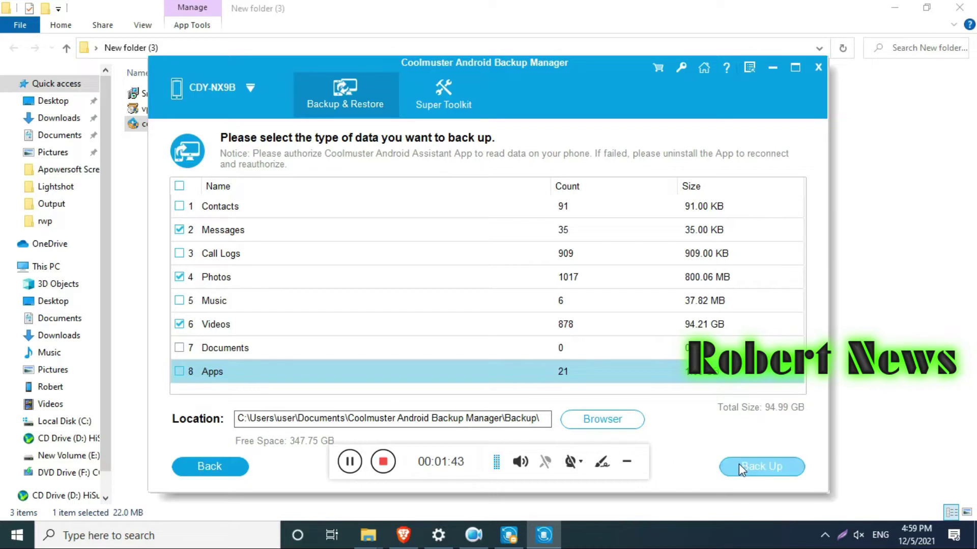
- Look at the product website and Super Toolkit, then return to the Backup & Restore selection
click(703, 69)
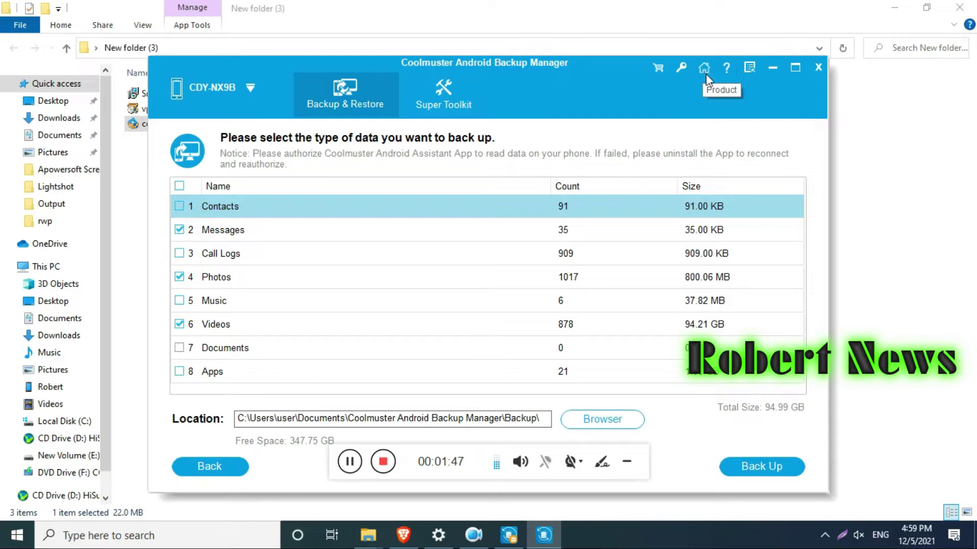
click(953, 9)
click(435, 92)
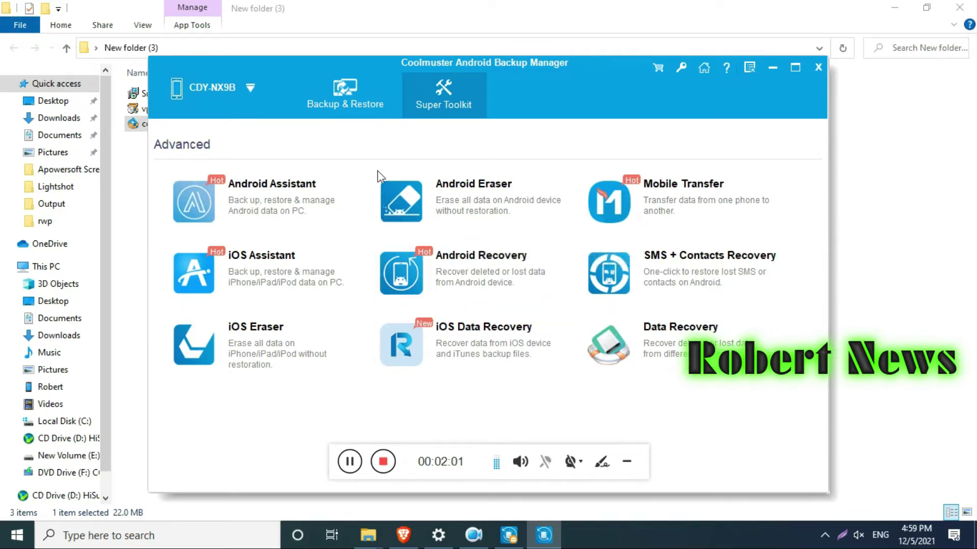
click(347, 104)
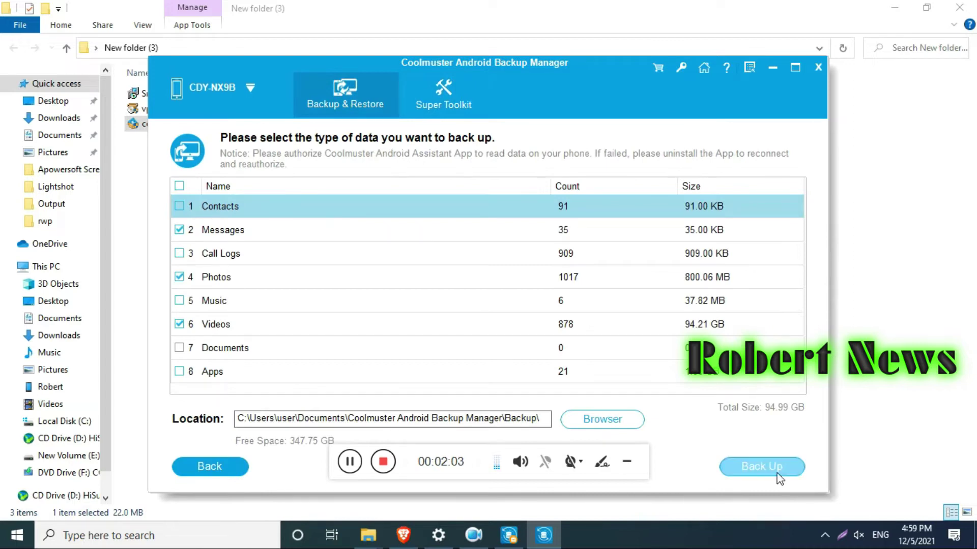
- Run the backup and move its window up to watch the progress list and bar
click(774, 463)
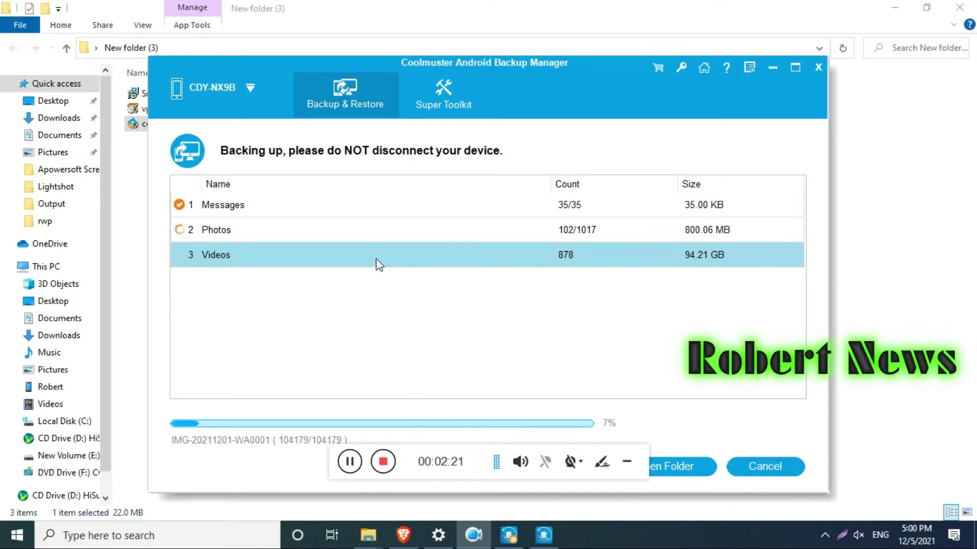
drag(468, 65, 475, 42)
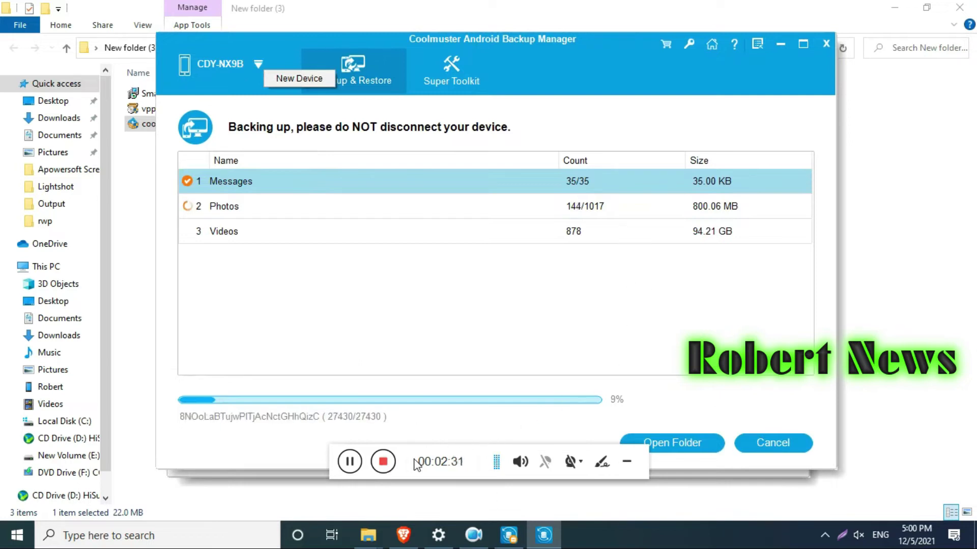
click(349, 461)
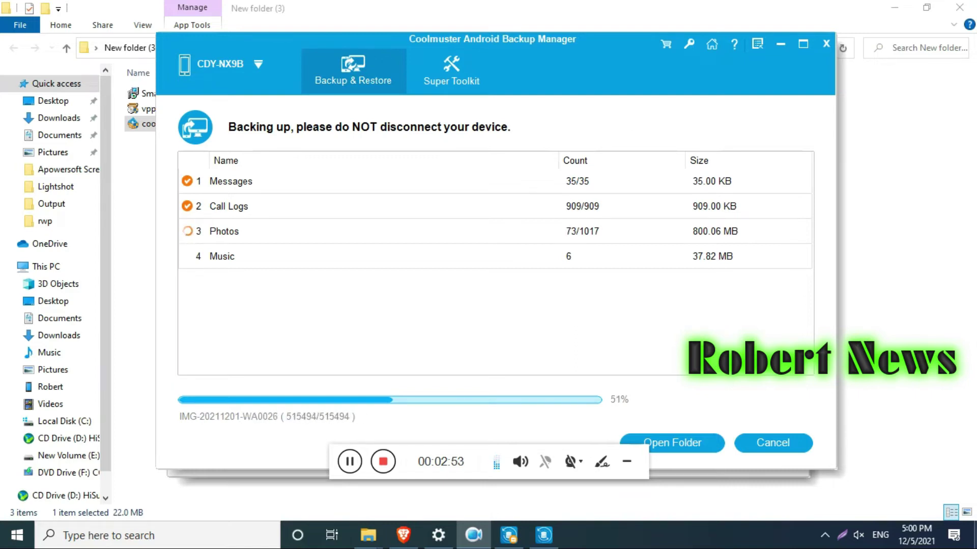
- In Documents, filter the file list to items modified on 12/5/2021
click(43, 136)
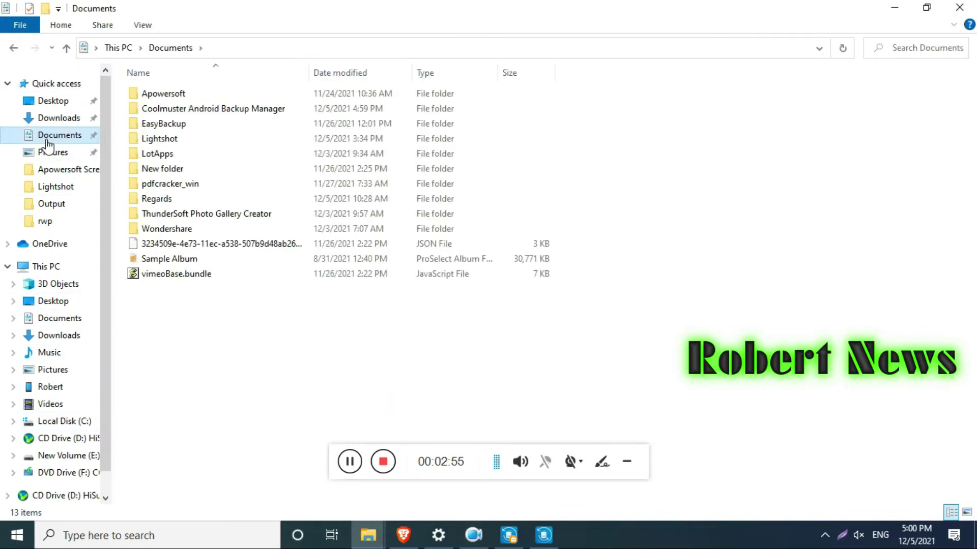
click(407, 74)
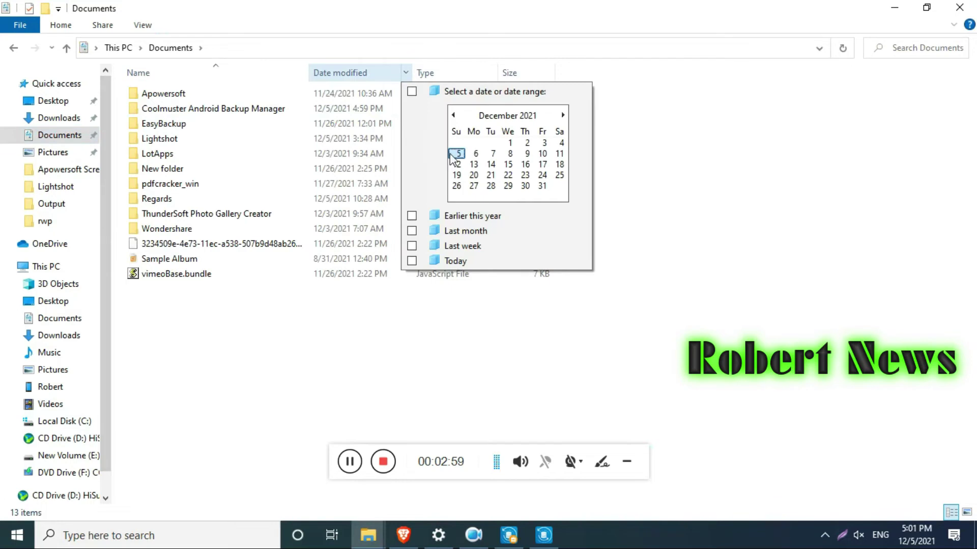
click(451, 157)
click(257, 181)
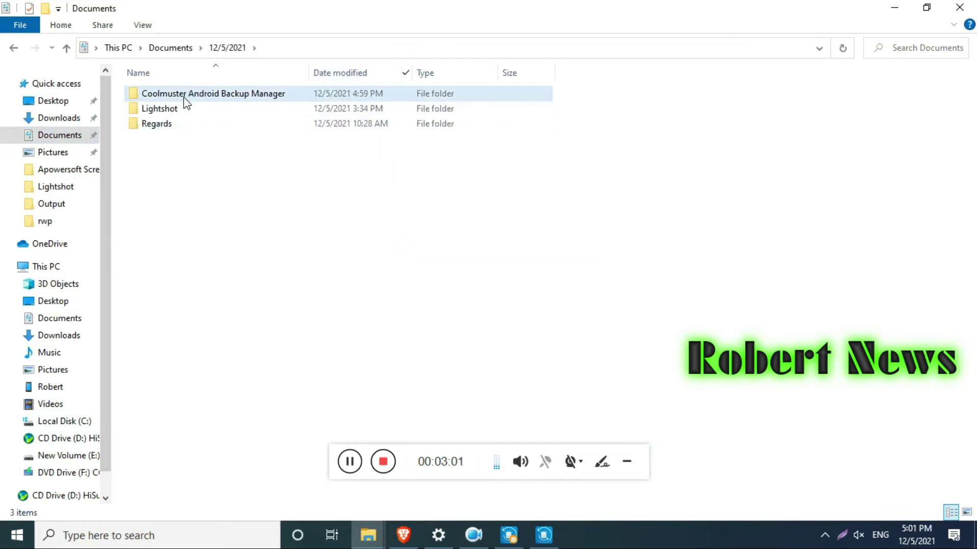
- Open Coolmuster Android Backup Manager > Backup > device folder and check the Photos and Messages folders
double_click(274, 99)
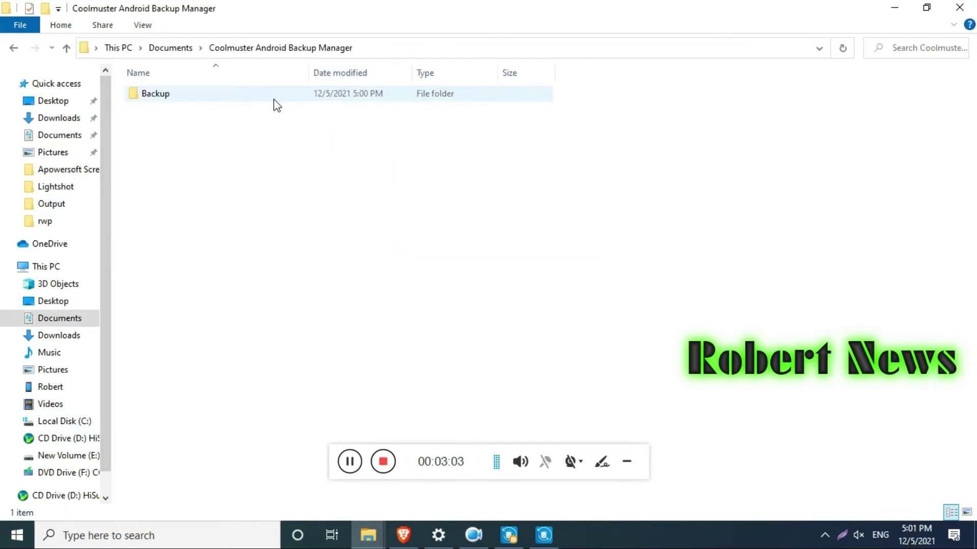
double_click(238, 97)
double_click(237, 99)
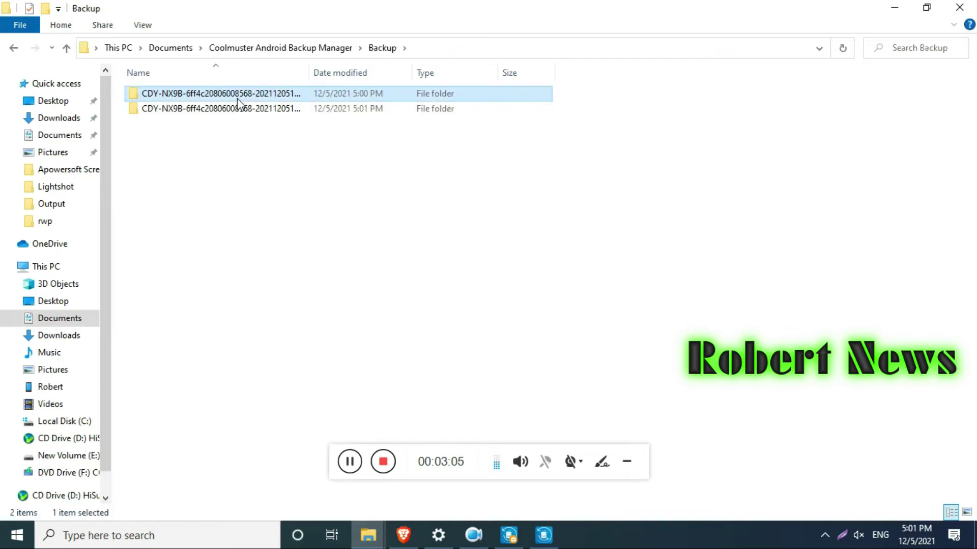
double_click(216, 112)
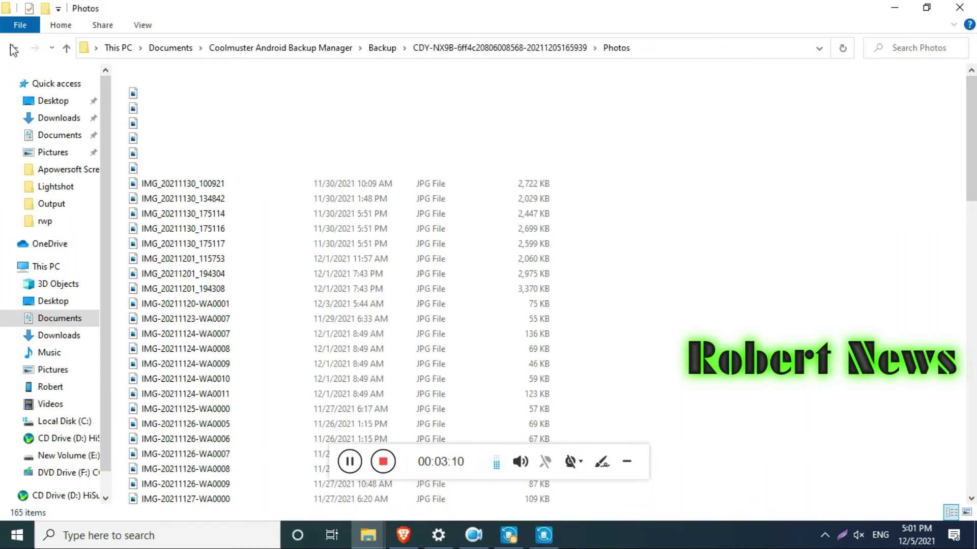
click(14, 48)
double_click(227, 96)
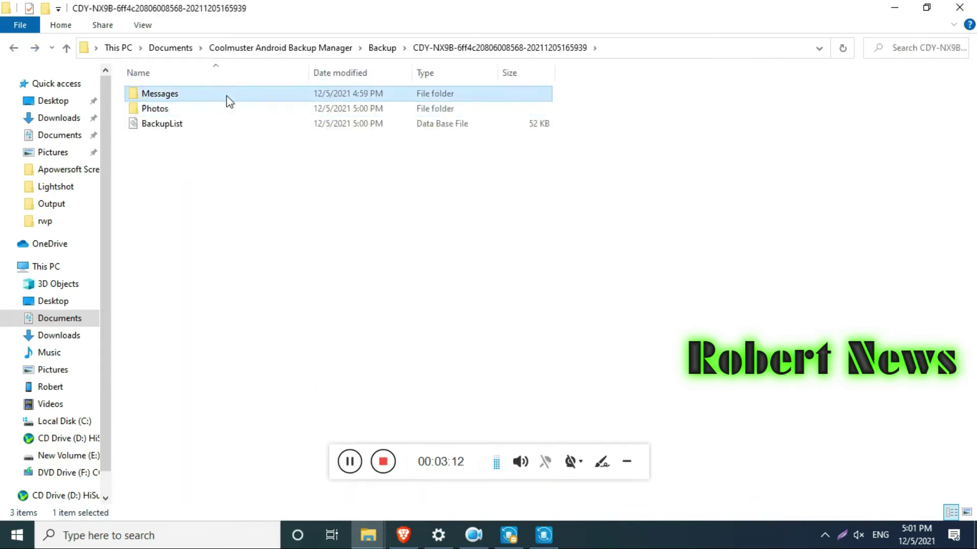
- Navigate back up through the backup folders to Documents
click(11, 52)
click(11, 52)
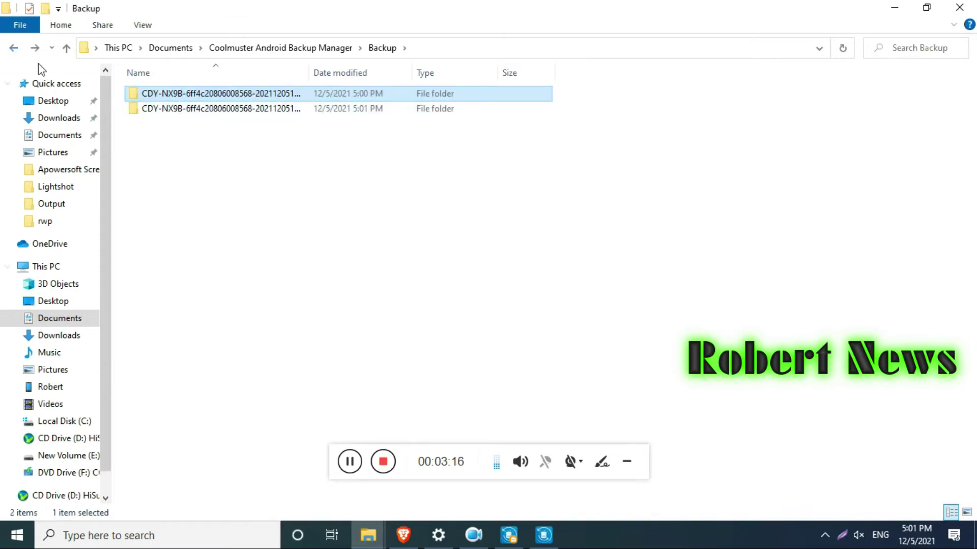
click(13, 49)
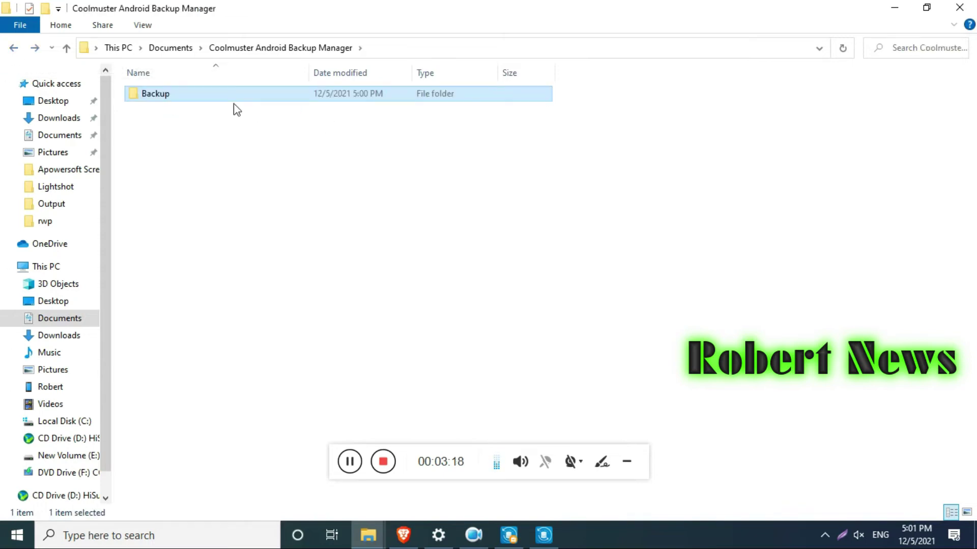
click(14, 48)
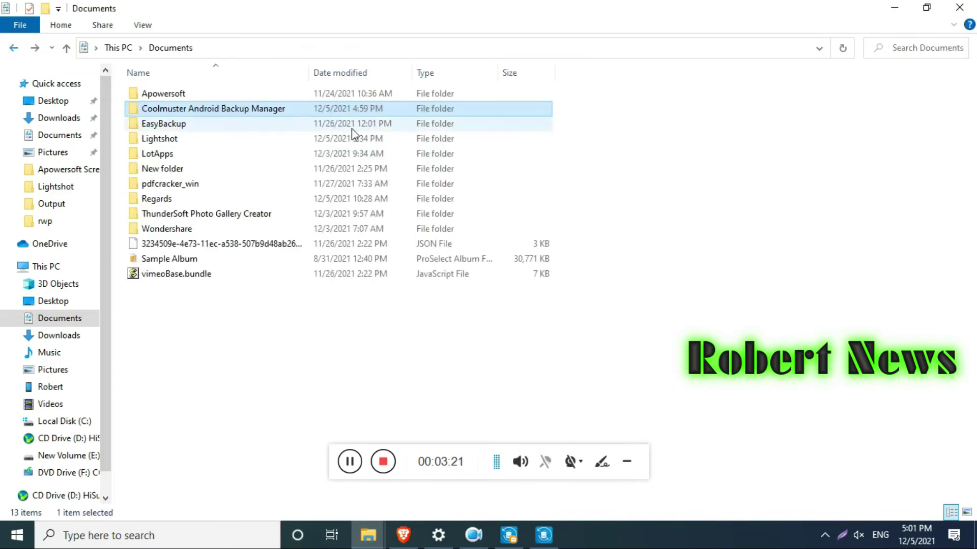
- Restore the Coolmuster backup window from the taskbar and wait while the backup progresses
click(542, 536)
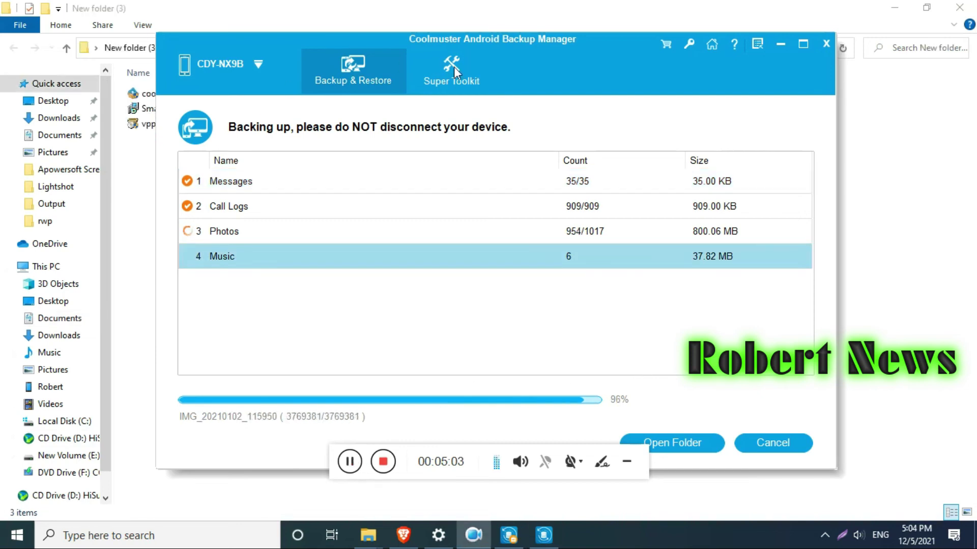
drag(530, 43, 510, 21)
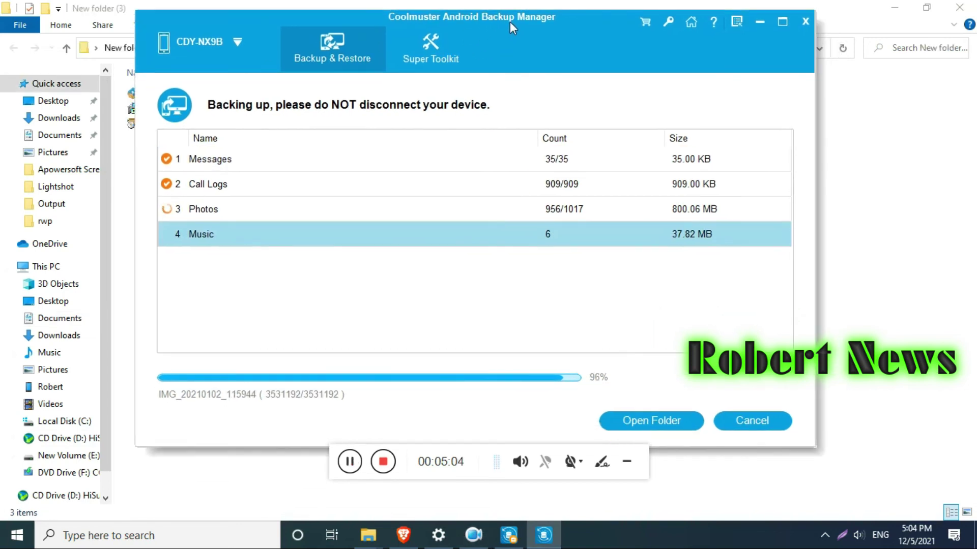